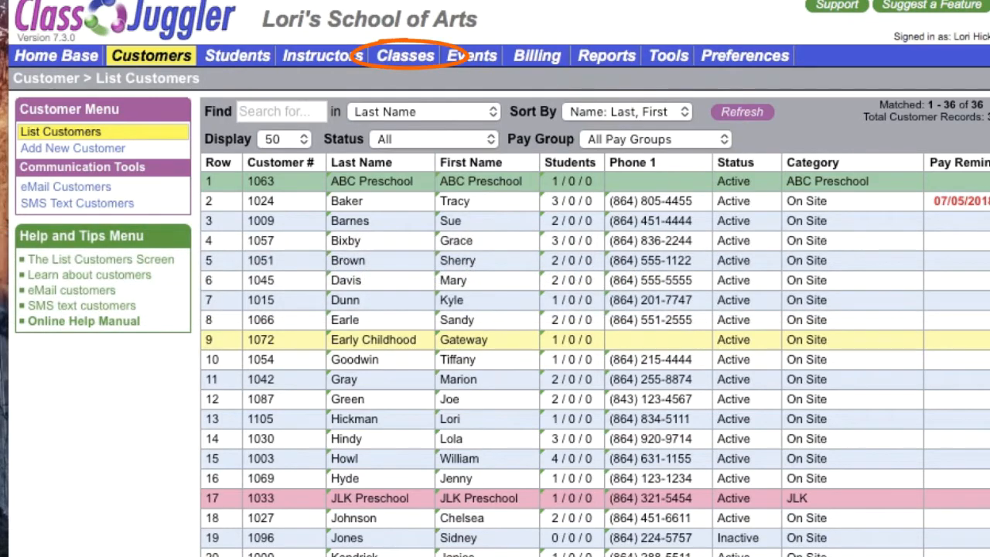
- Open the class list, clear its Session/Group filter to include every session, and save the display settings
click(403, 59)
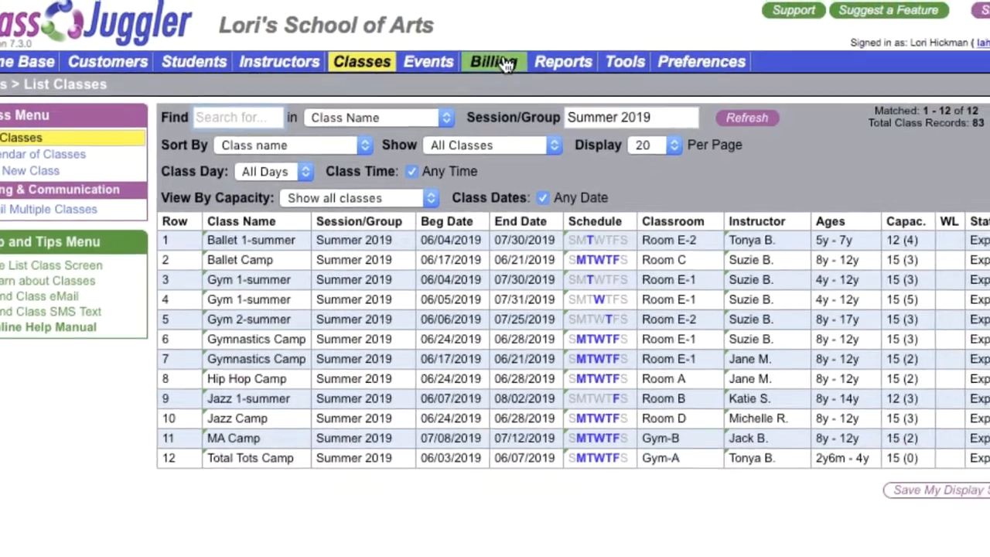
click(667, 113)
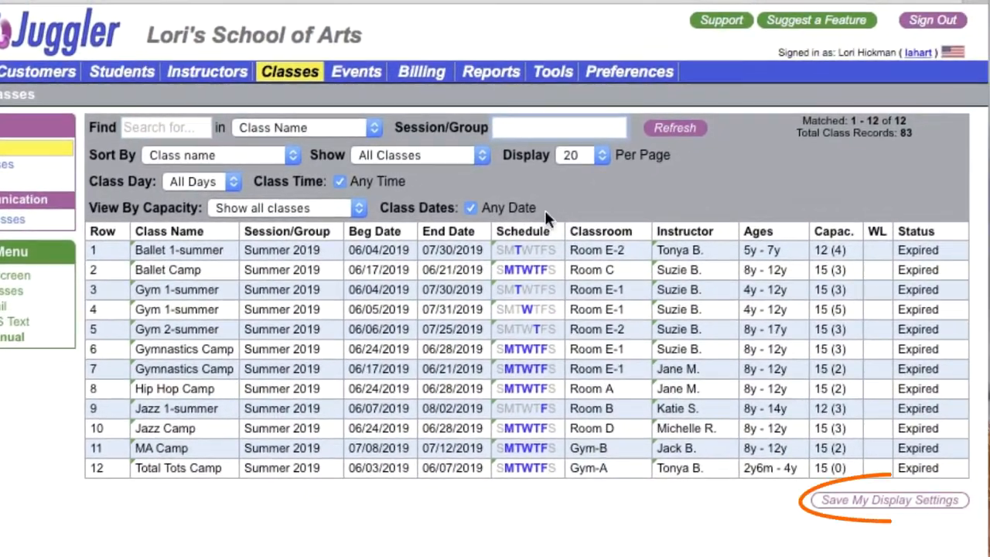
click(843, 501)
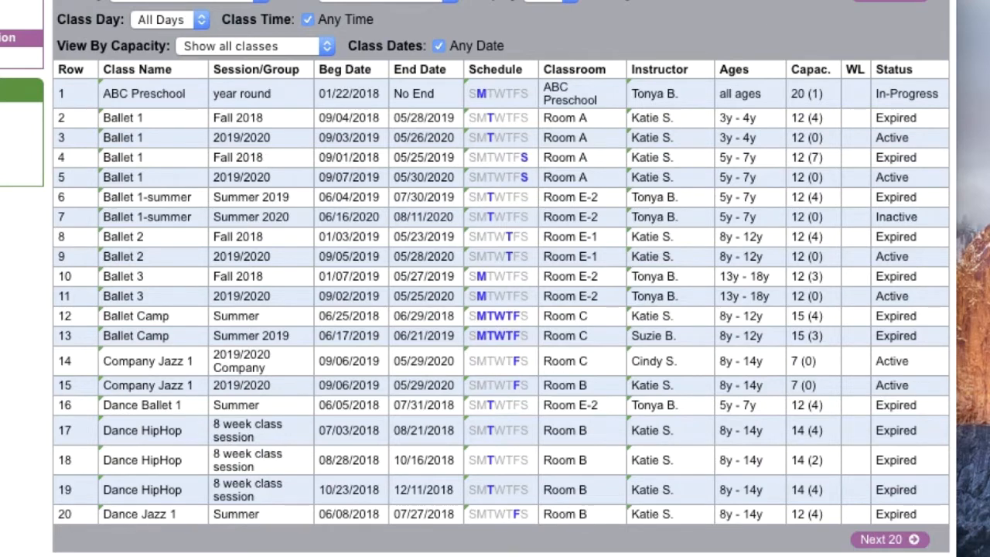
- Page through the class list and open the Fall 2018 HipHop class for ages 3y - 5y
click(890, 541)
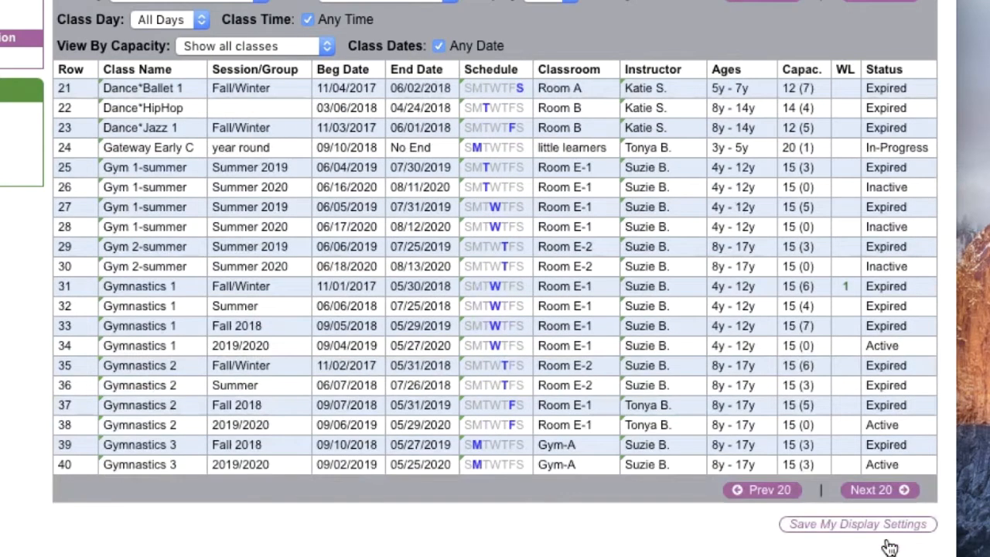
click(875, 490)
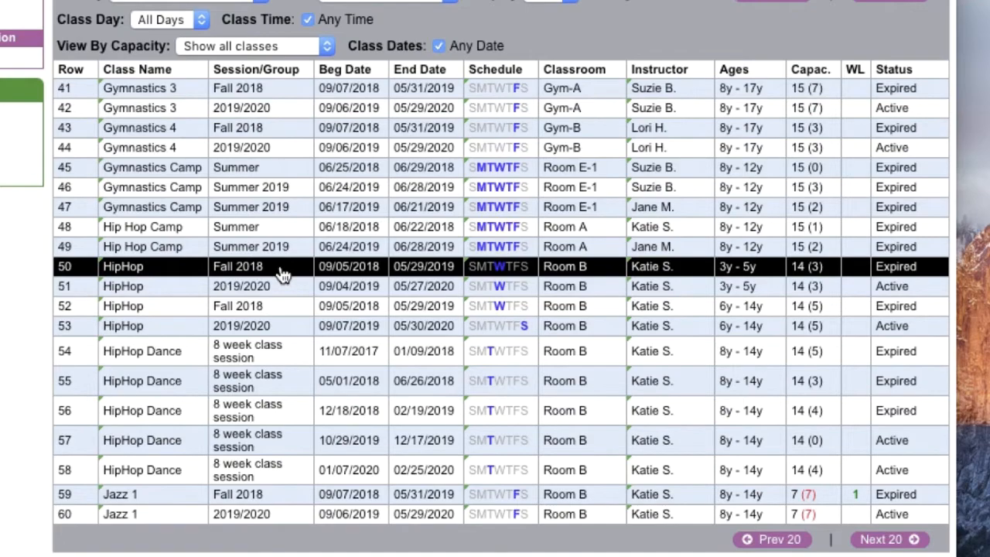
click(283, 276)
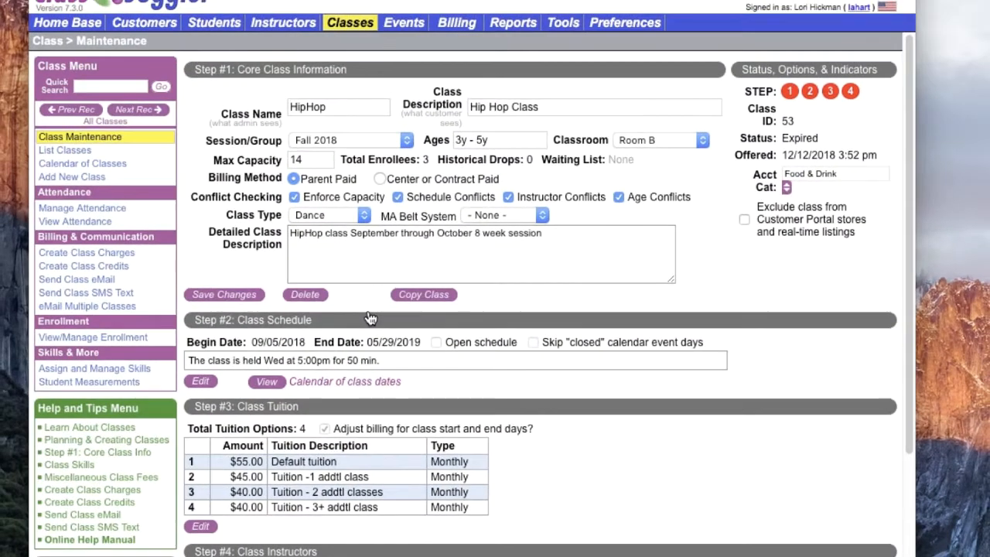
- Start a copy of the HipHop class with begin date 09/03/2019 and end date 10/22/2019
click(420, 298)
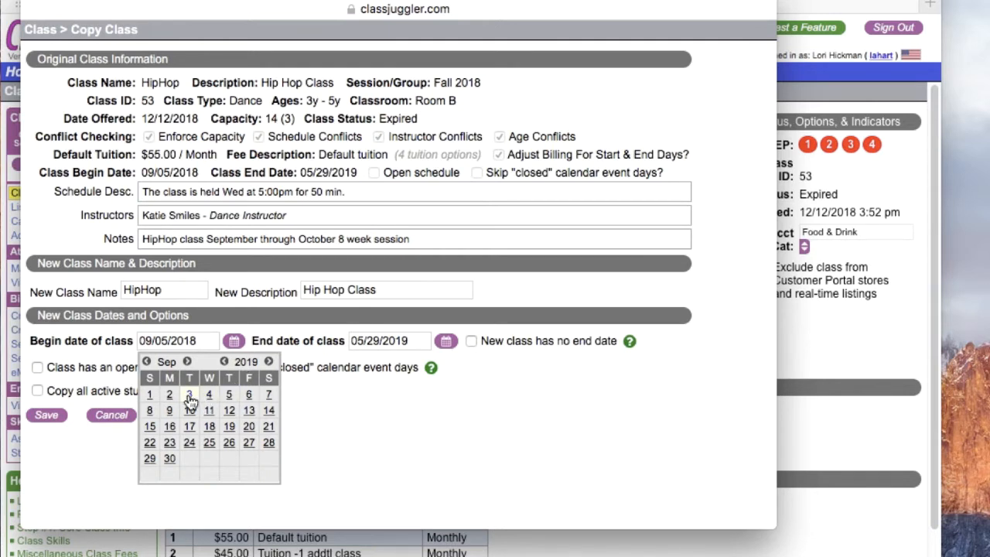
click(188, 395)
click(447, 343)
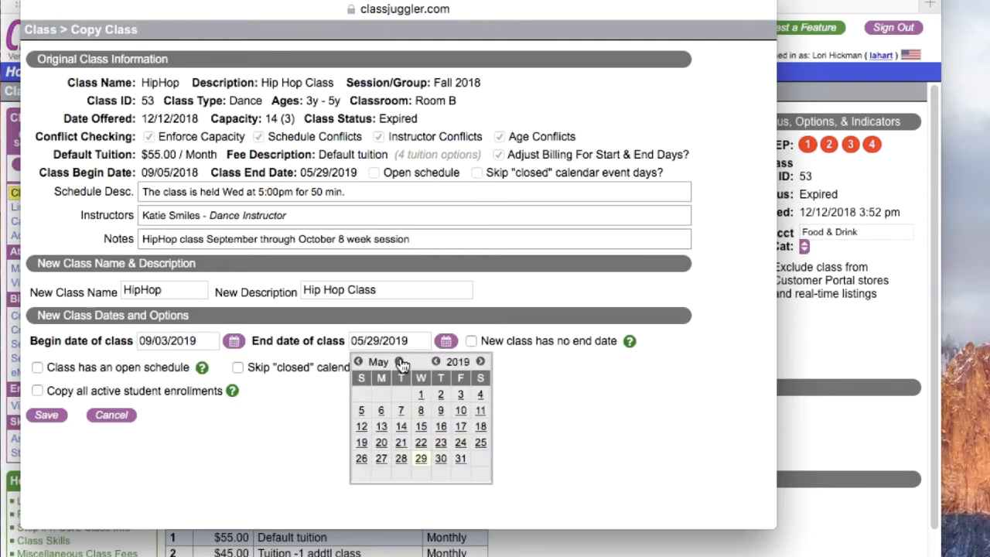
click(400, 362)
click(400, 363)
click(400, 362)
click(400, 362)
click(400, 363)
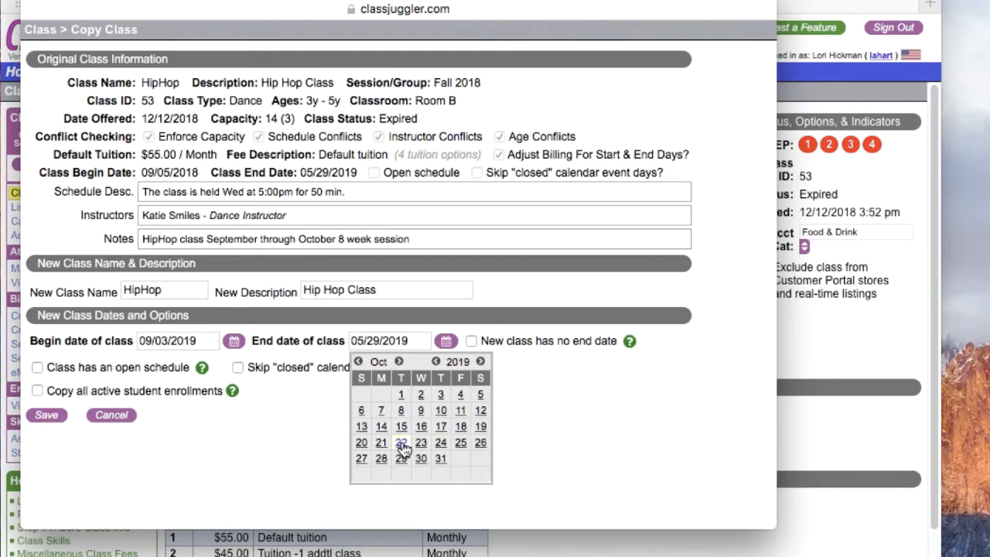
click(401, 443)
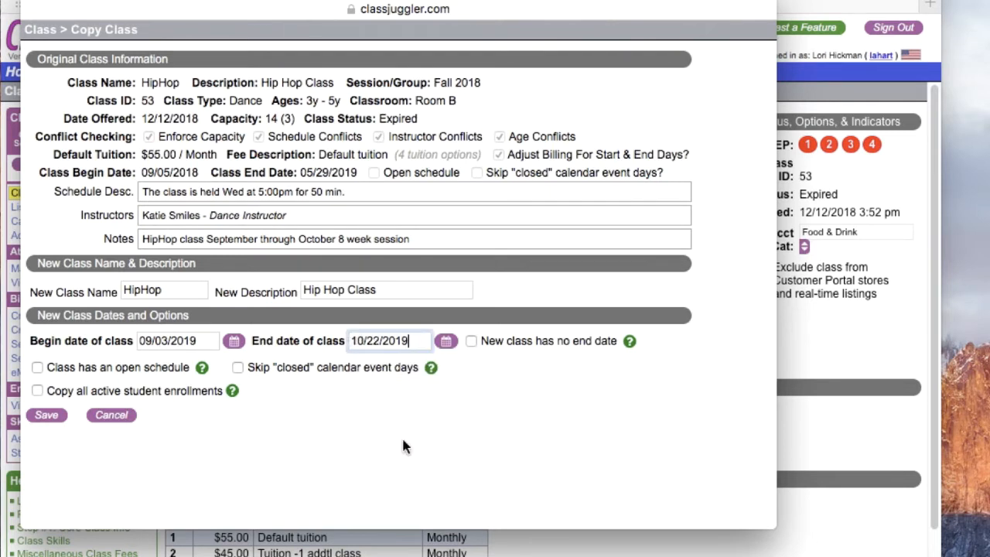
- Include all active student enrollments in the copy with Today as the enrollment date, and save the new class
click(38, 391)
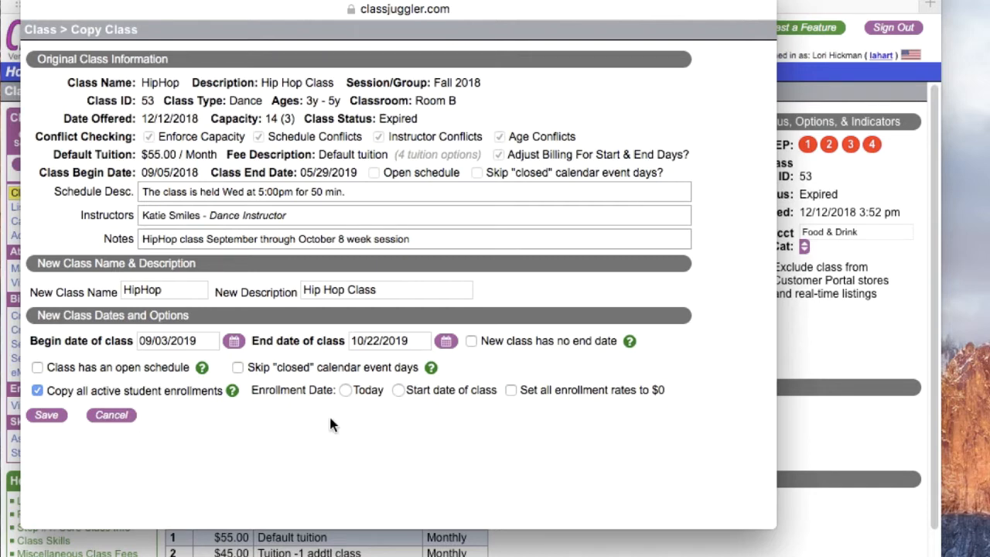
click(345, 390)
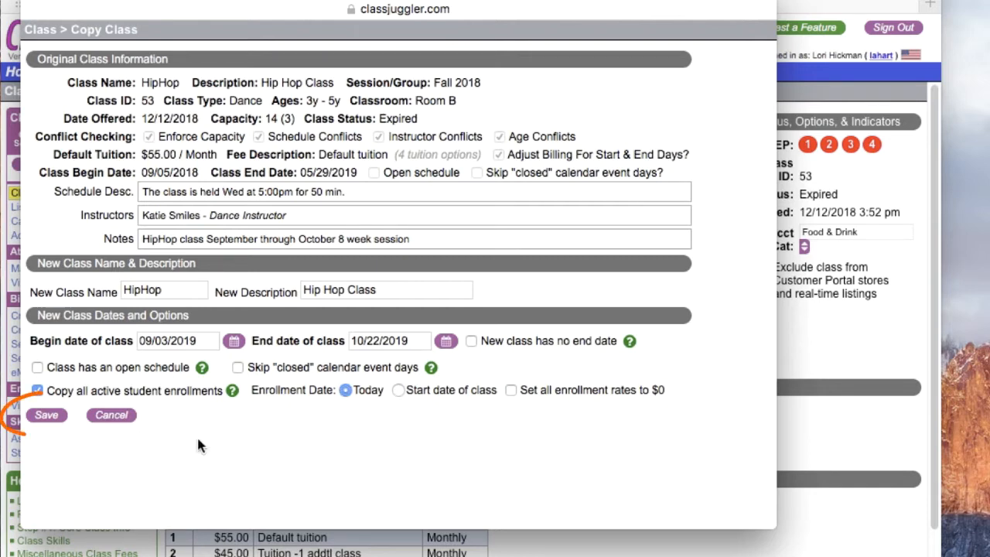
click(47, 416)
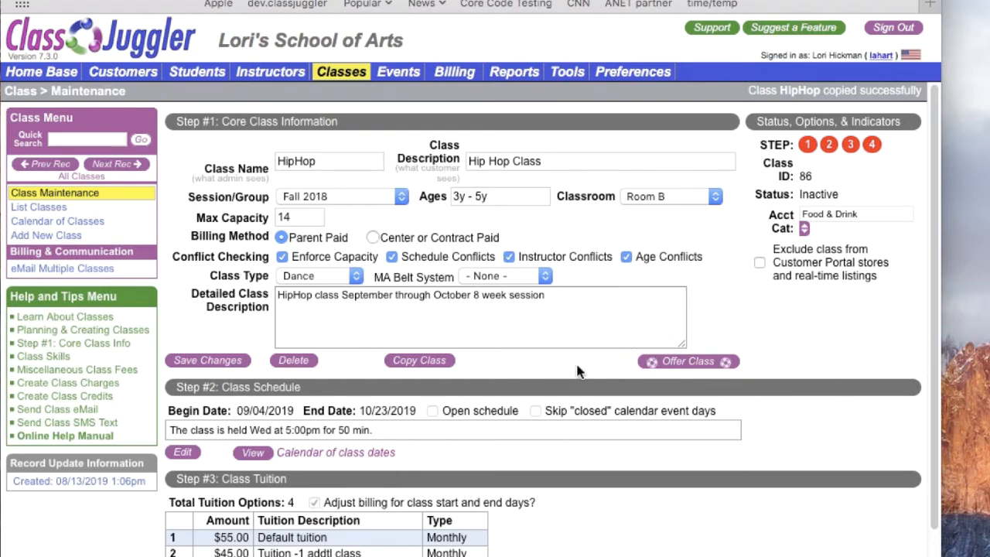
- Turn off schedule, instructor and age conflict checking for the copied HipHop class and offer it
click(683, 364)
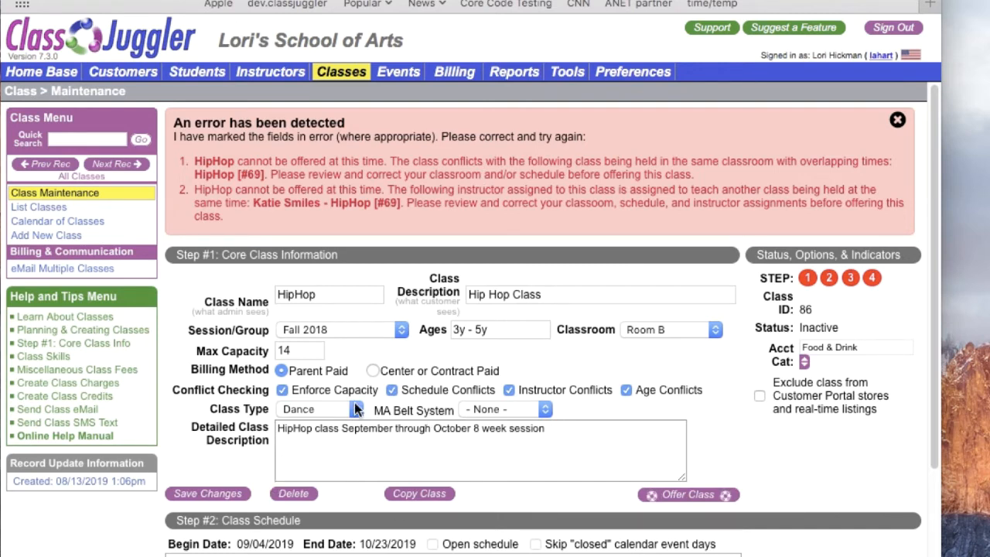
click(393, 390)
click(509, 390)
click(626, 390)
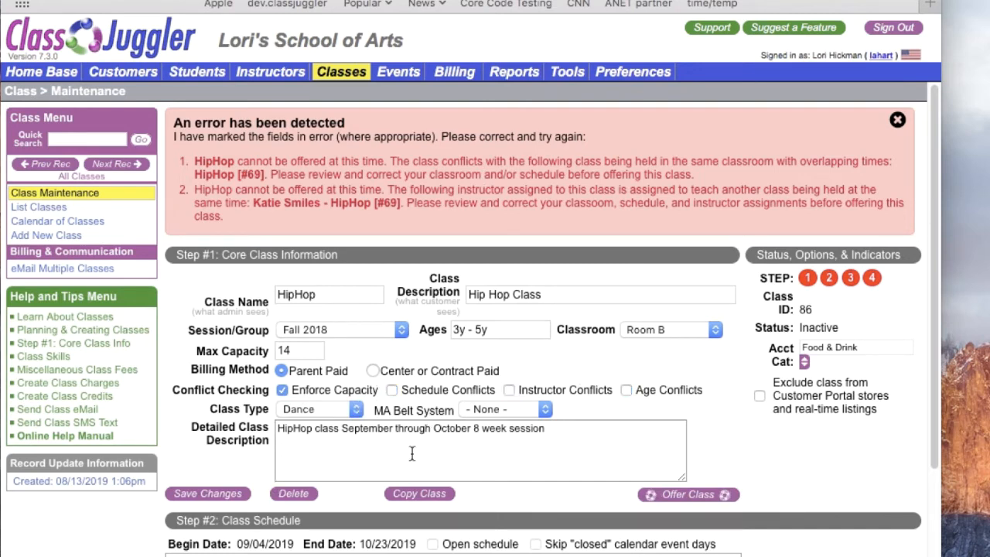
click(694, 499)
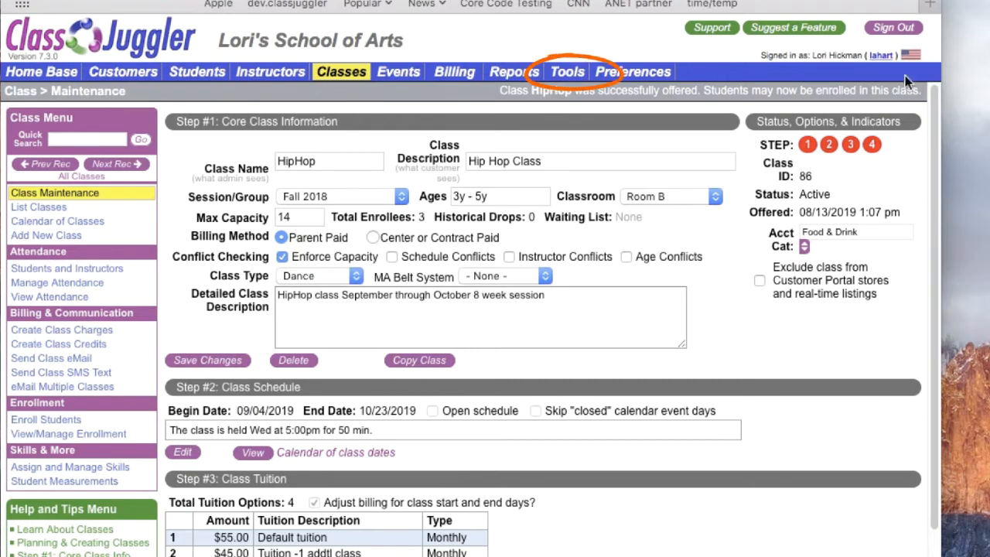
- Open the Mass Class Copy tool and bring up its list for selecting classes
click(567, 75)
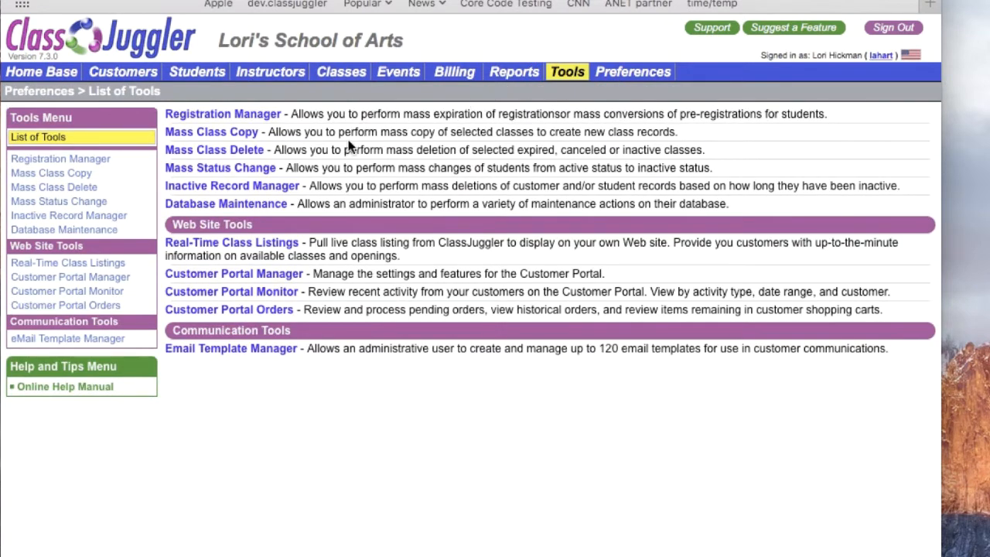
click(82, 174)
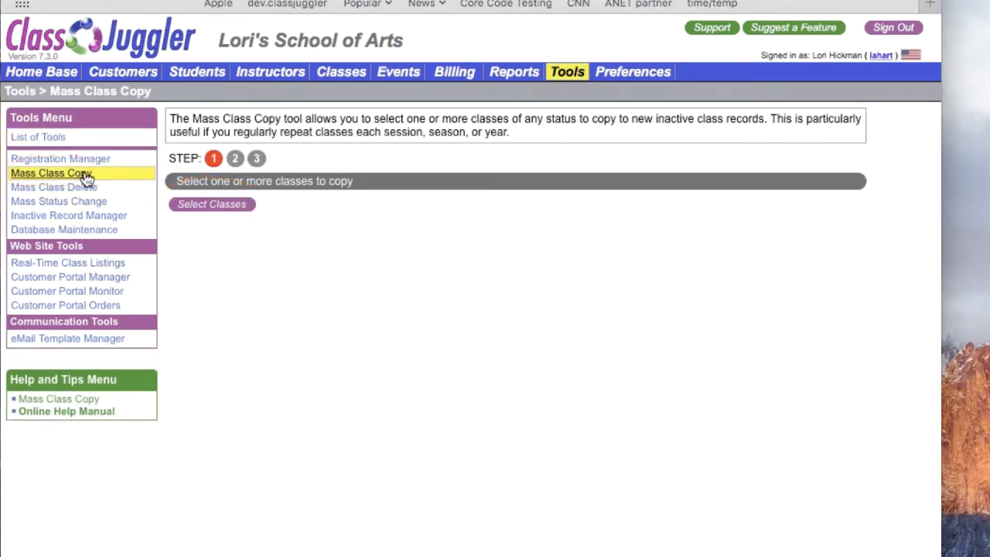
click(212, 205)
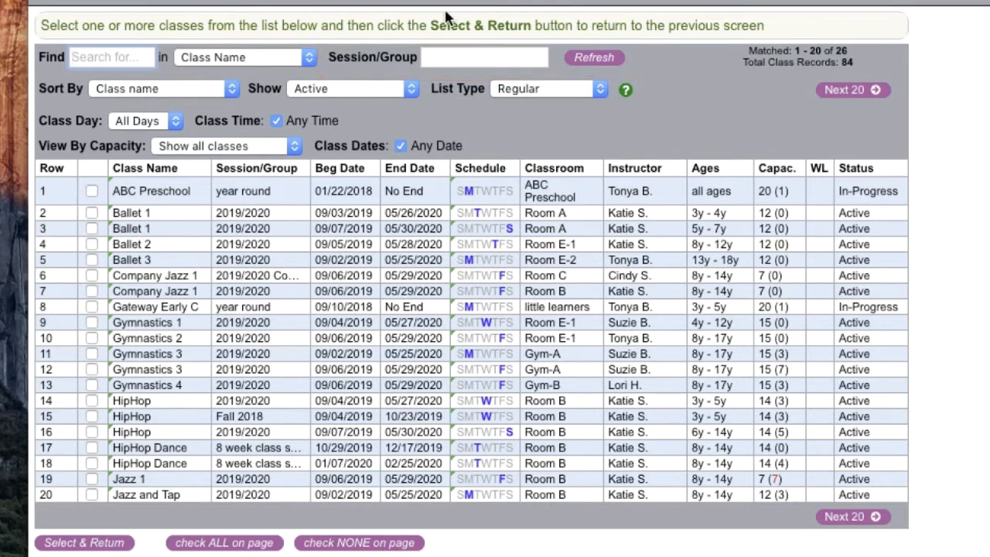
- Filter the class list to session 2019/2020 with all statuses, and select the four Ballet classes for copying
click(456, 57)
text(2019/2020)
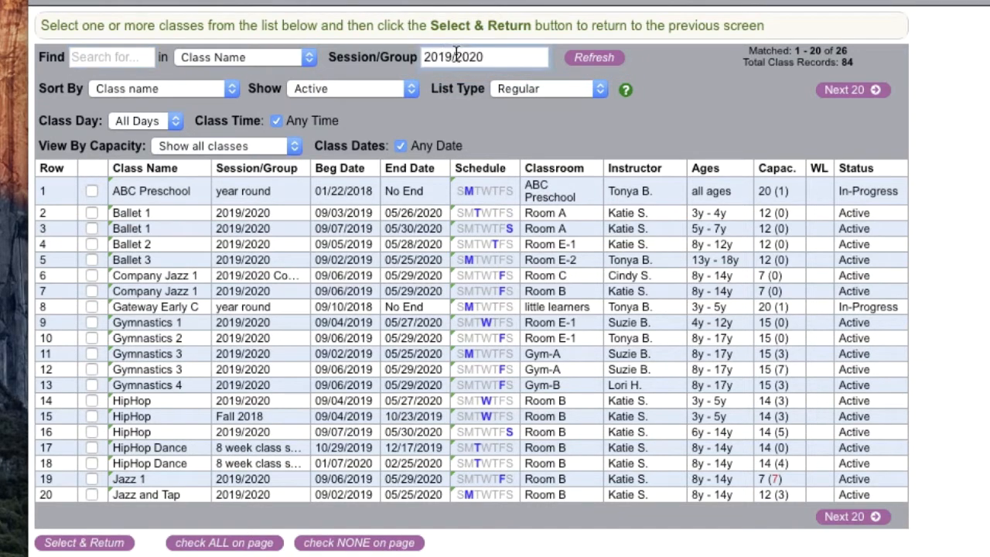
click(411, 92)
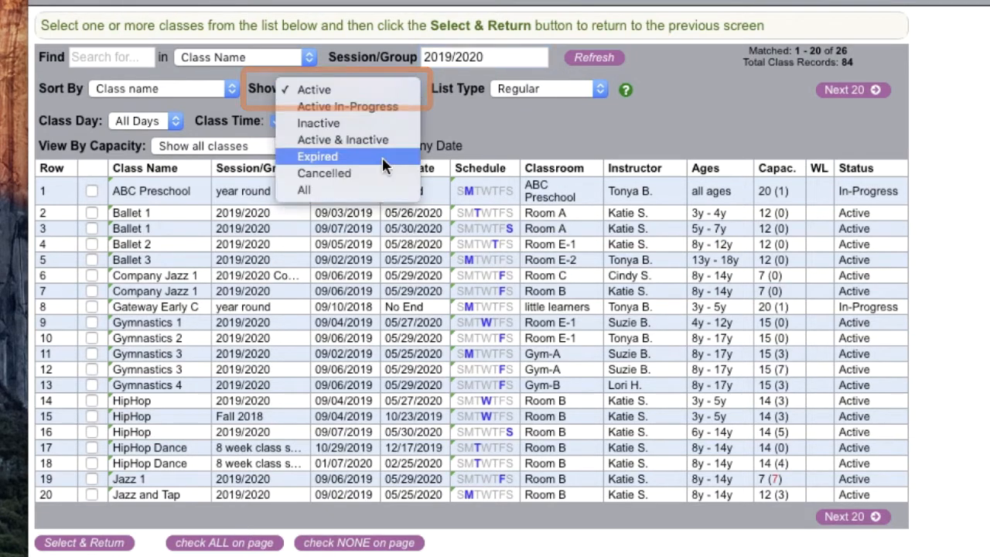
click(363, 190)
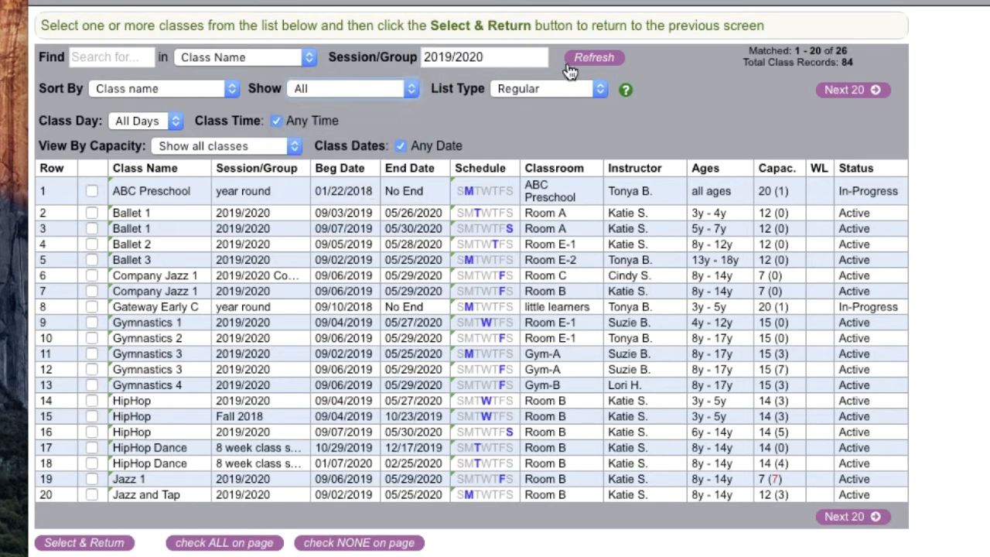
click(600, 61)
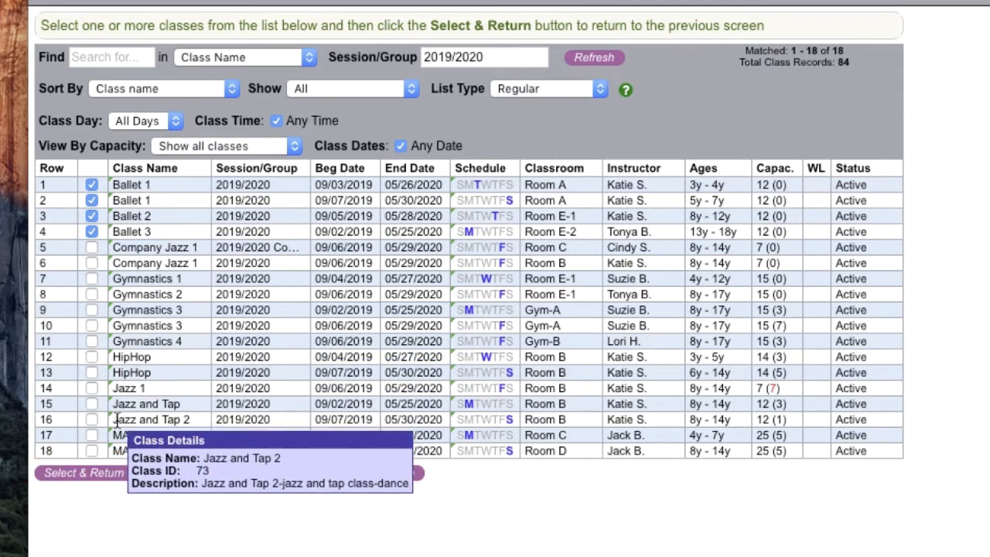
click(104, 485)
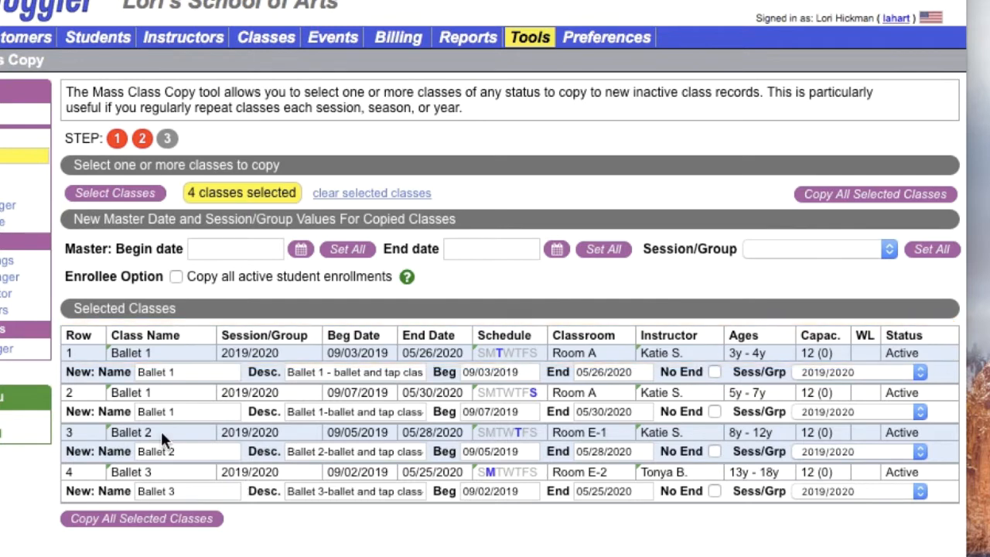
- Set the master begin date to 09/09/2019 and apply it to all selected Ballet classes
mouse_move(124, 355)
click(301, 252)
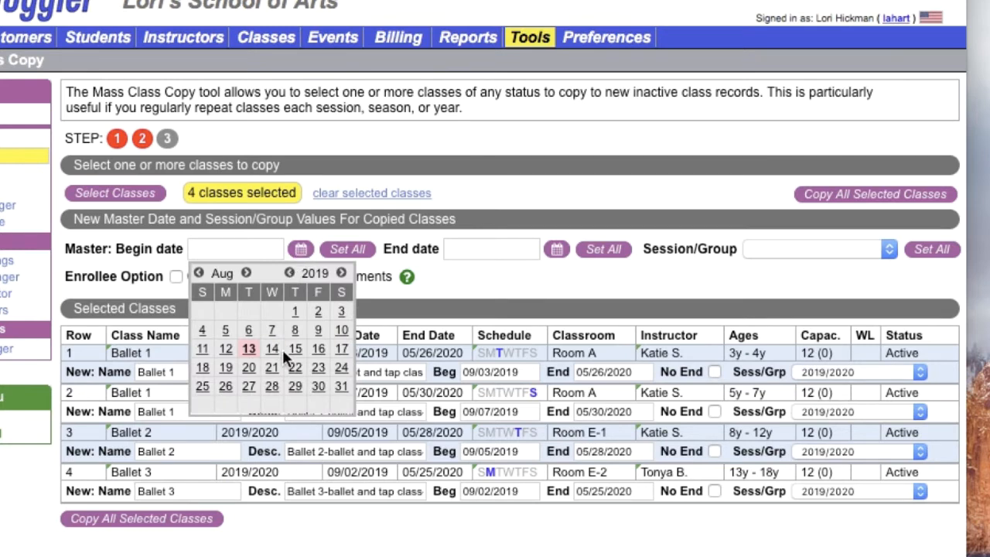
click(246, 273)
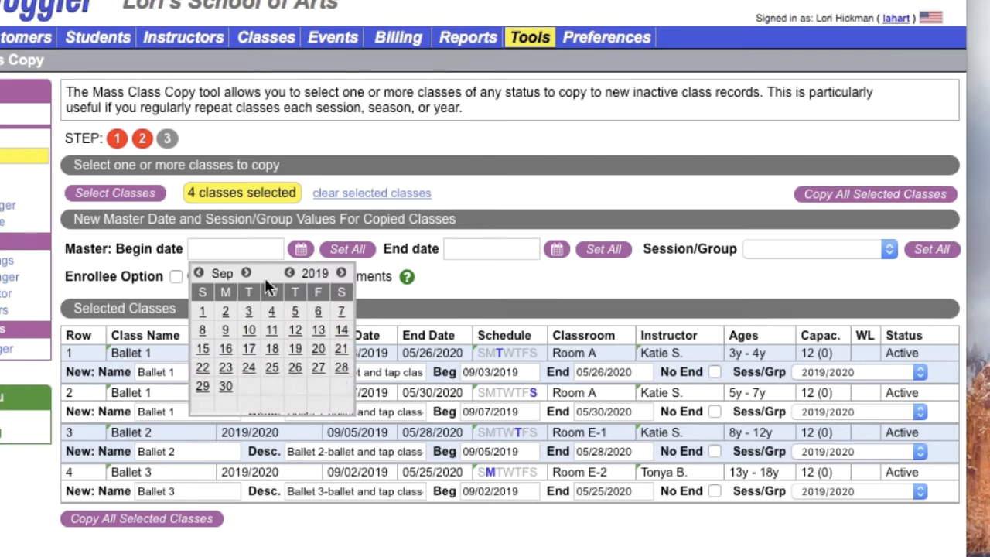
click(225, 330)
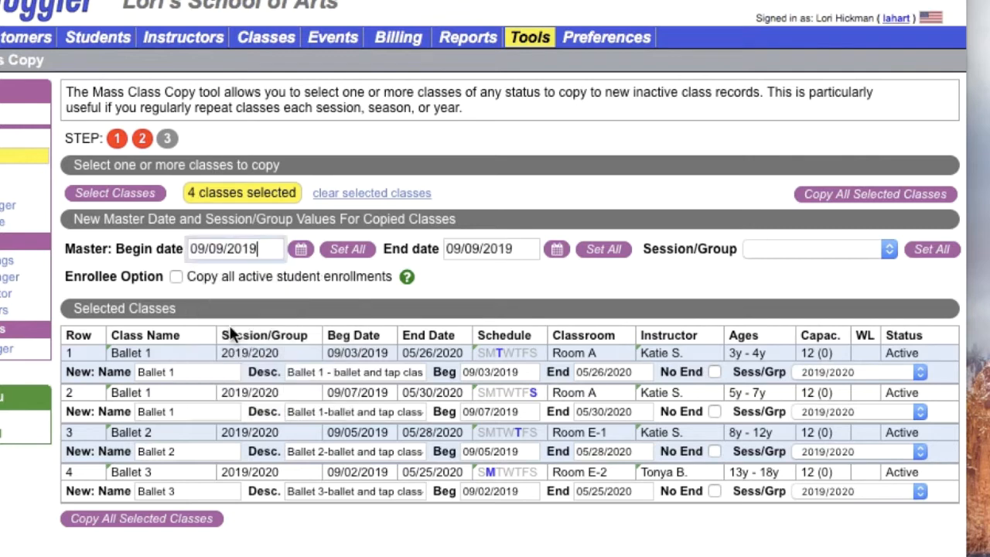
click(360, 250)
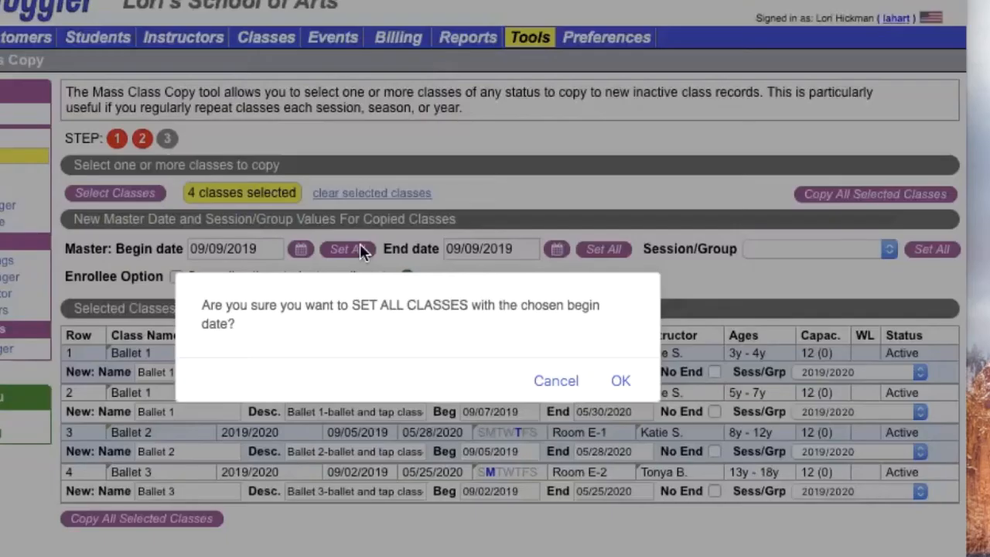
click(619, 381)
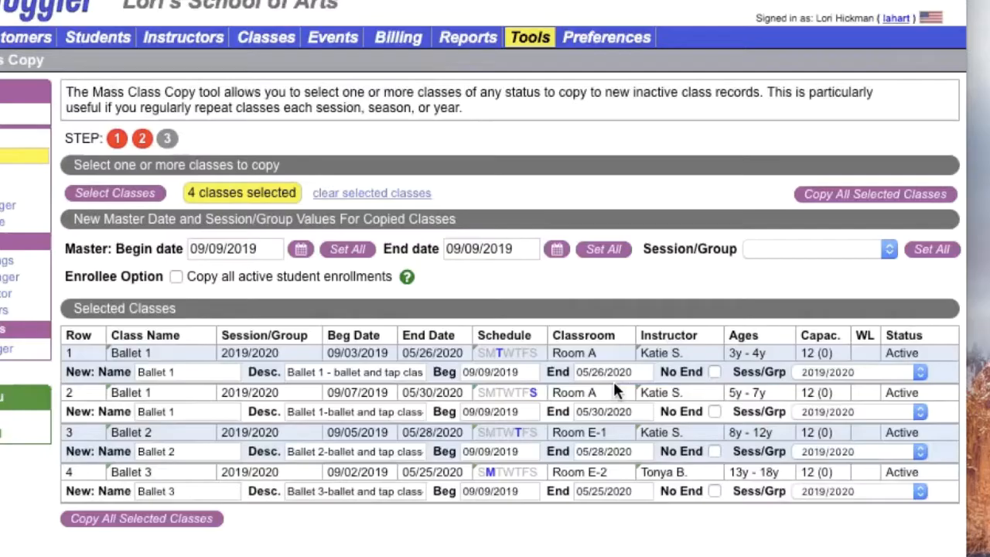
- Set the master end date to 05/29/2020 and apply it to all selected Ballet classes
click(557, 251)
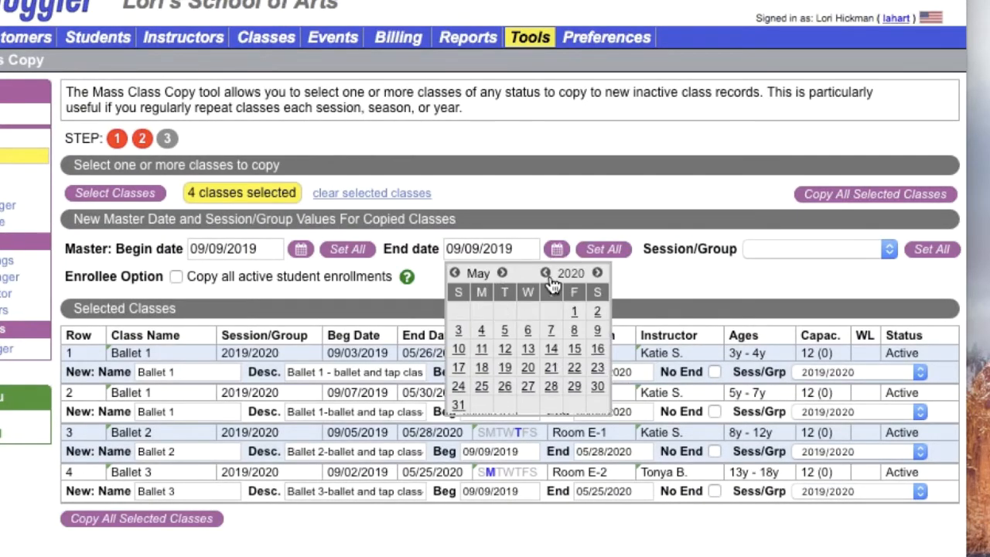
click(576, 389)
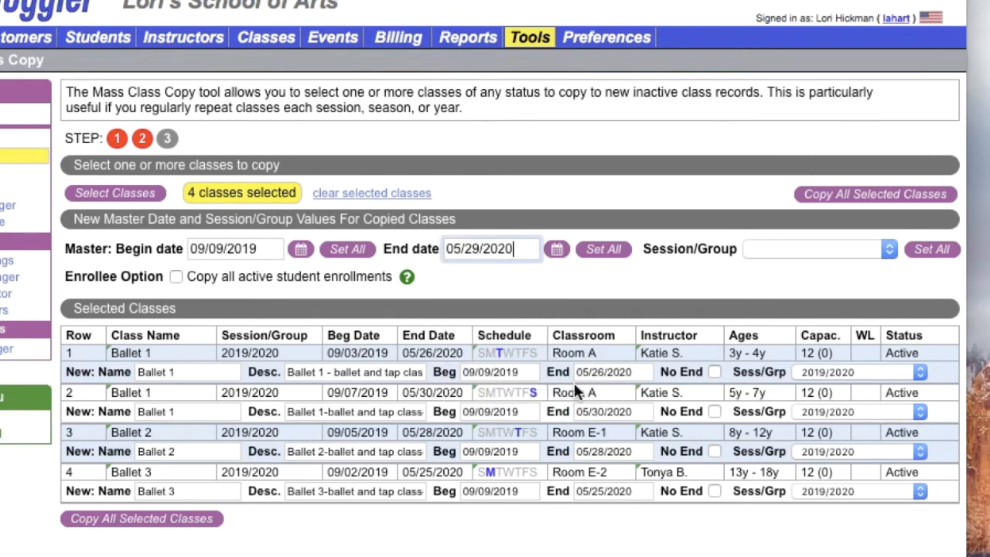
click(608, 252)
click(621, 376)
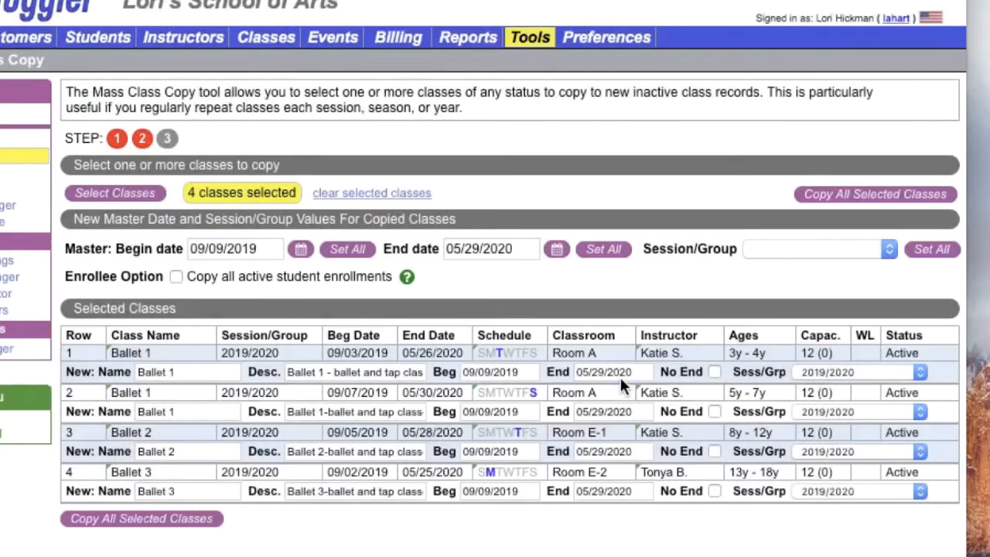
- Choose 2019/2020 Company as the master session/group and apply it to all selected classes
click(892, 250)
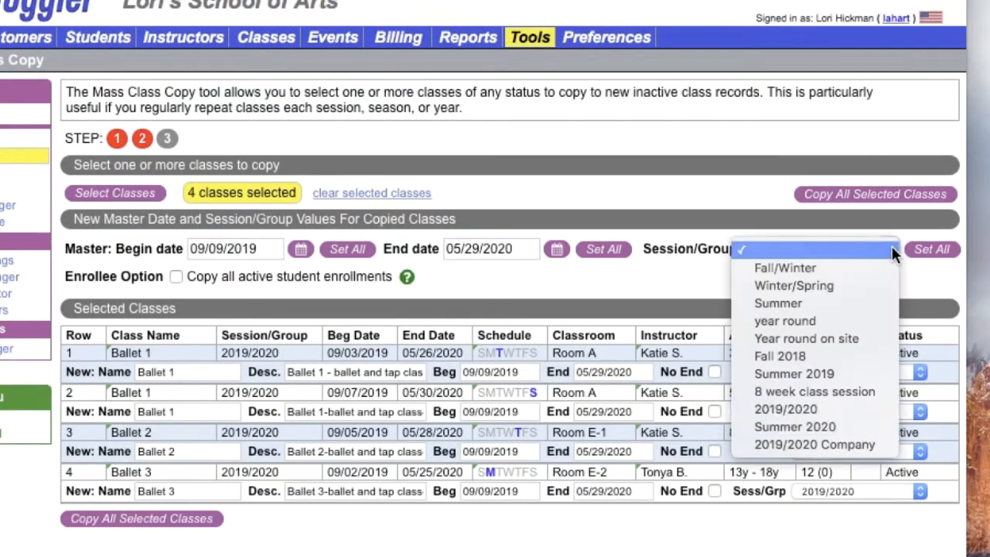
click(835, 444)
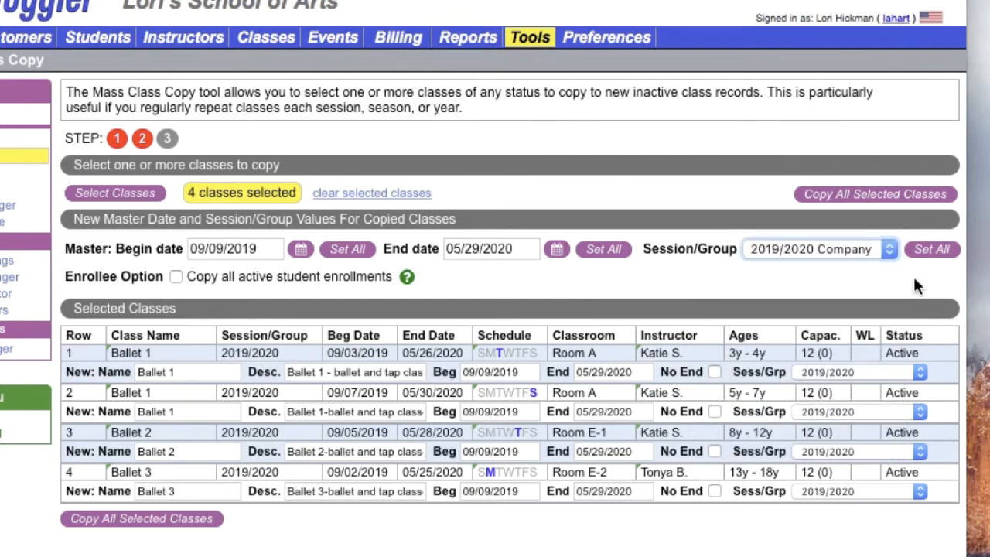
click(933, 251)
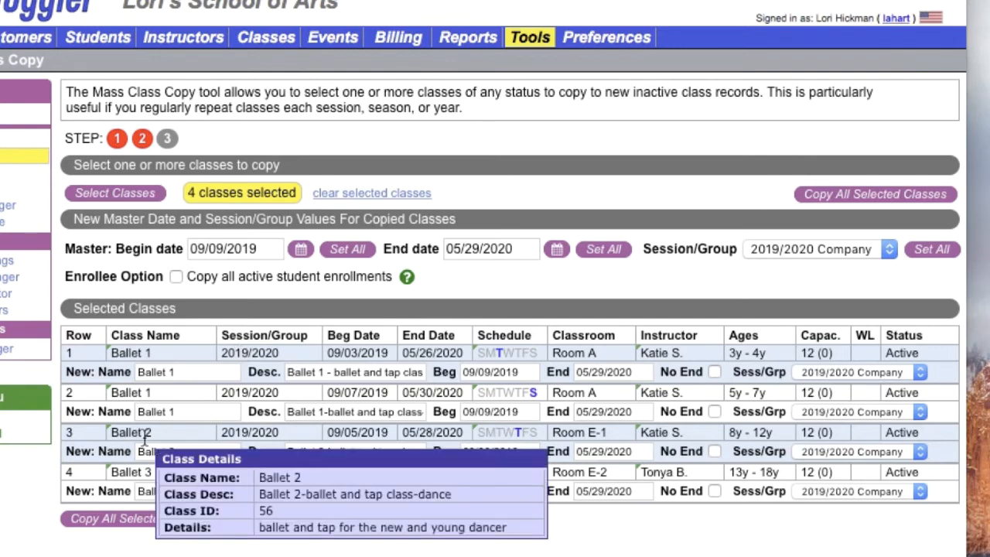
- Prefix the four new Ballet class names with "Company", such as CompanyBallet 1, and copy all selected classes
mouse_move(154, 389)
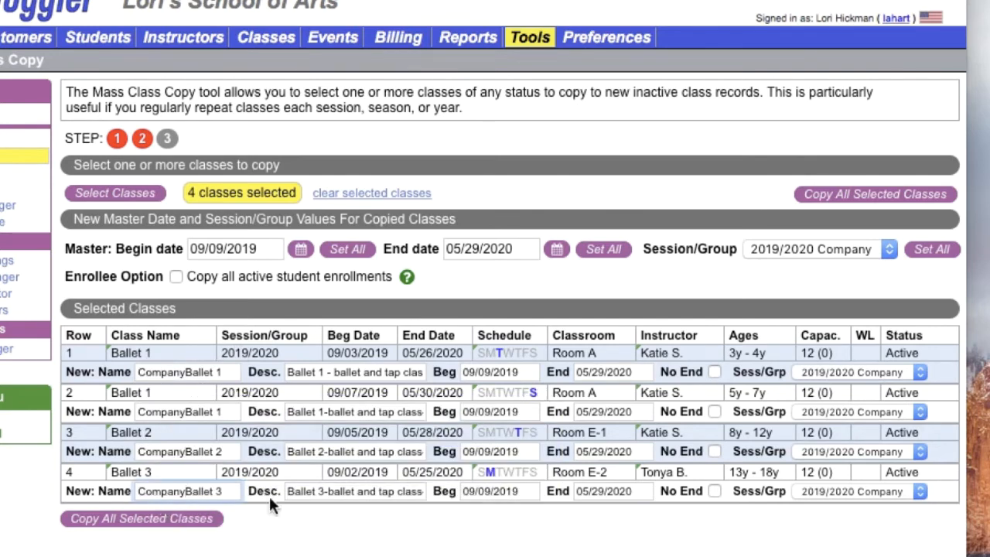
click(184, 522)
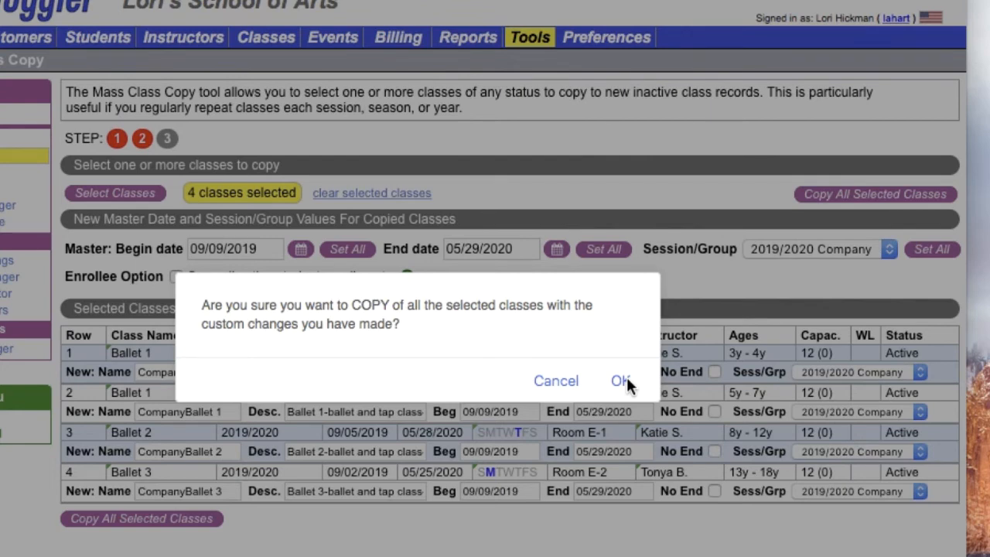
click(624, 381)
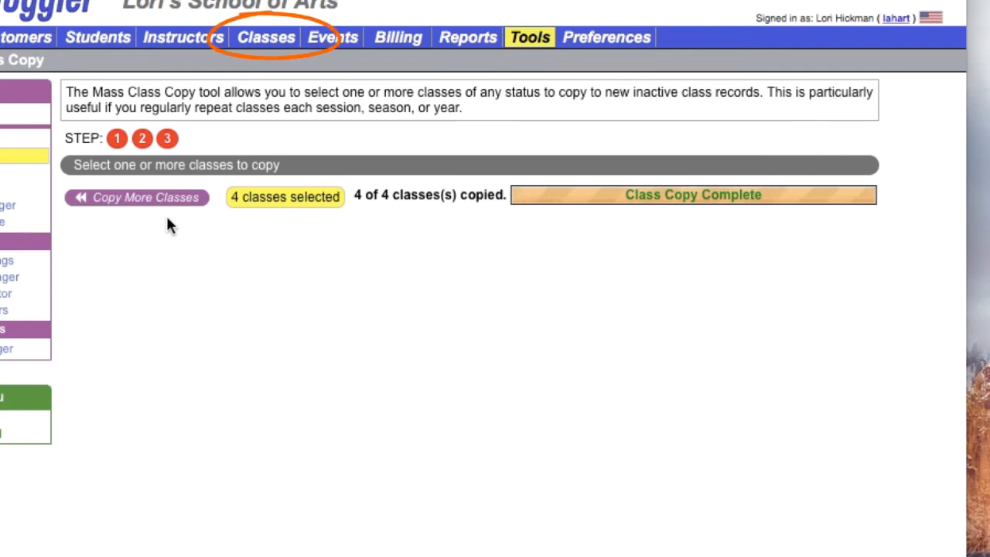
- Go to the class list and set its status filter to Inactive
click(268, 49)
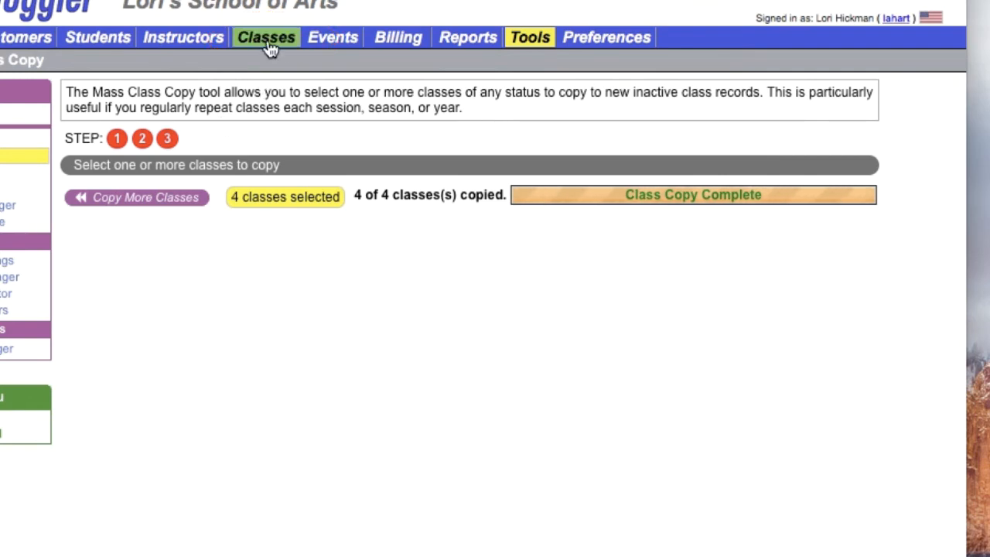
click(460, 123)
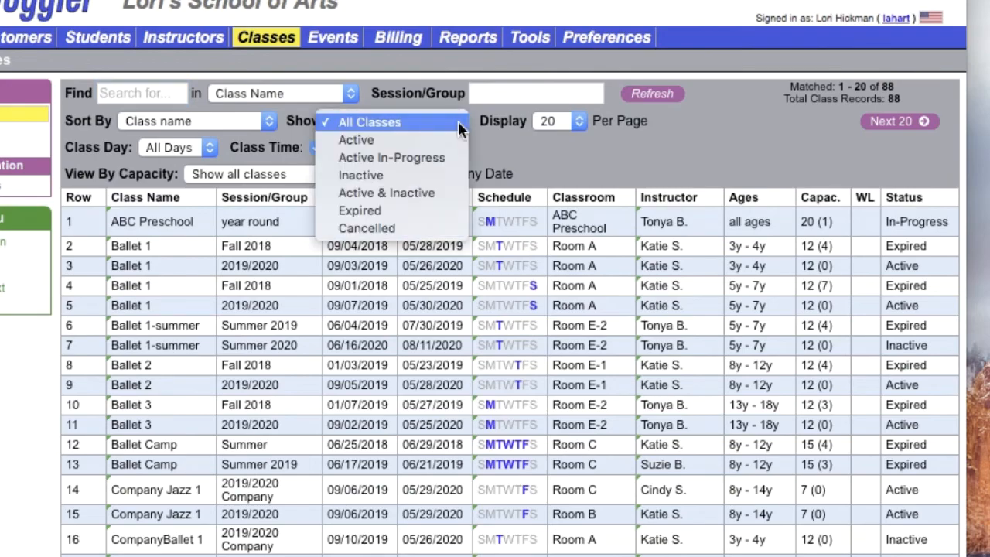
click(436, 175)
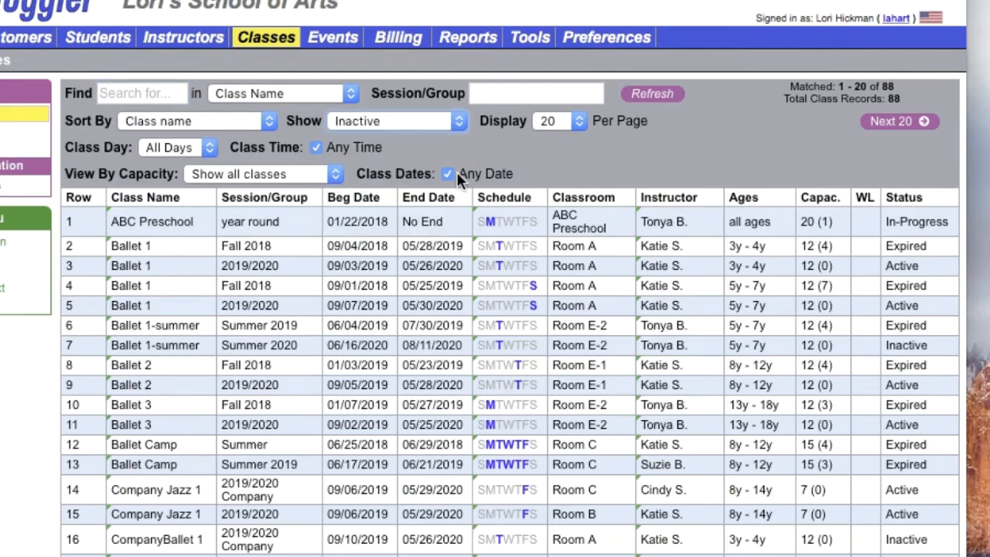